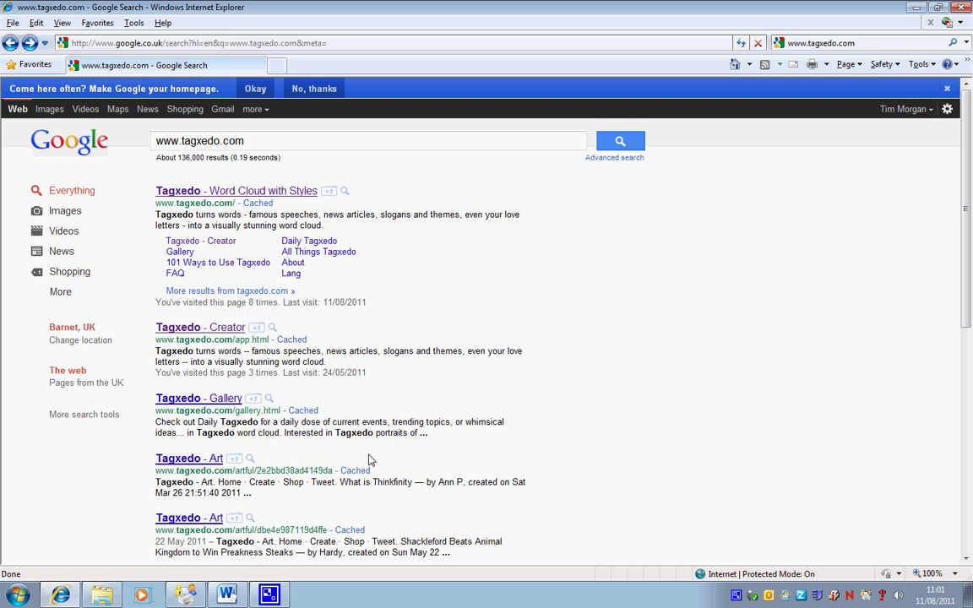
Step: Copy the leaflet text in Word, from the Professional Development heading to the end
{"action": "left_click", "coordinate": [227, 595]}
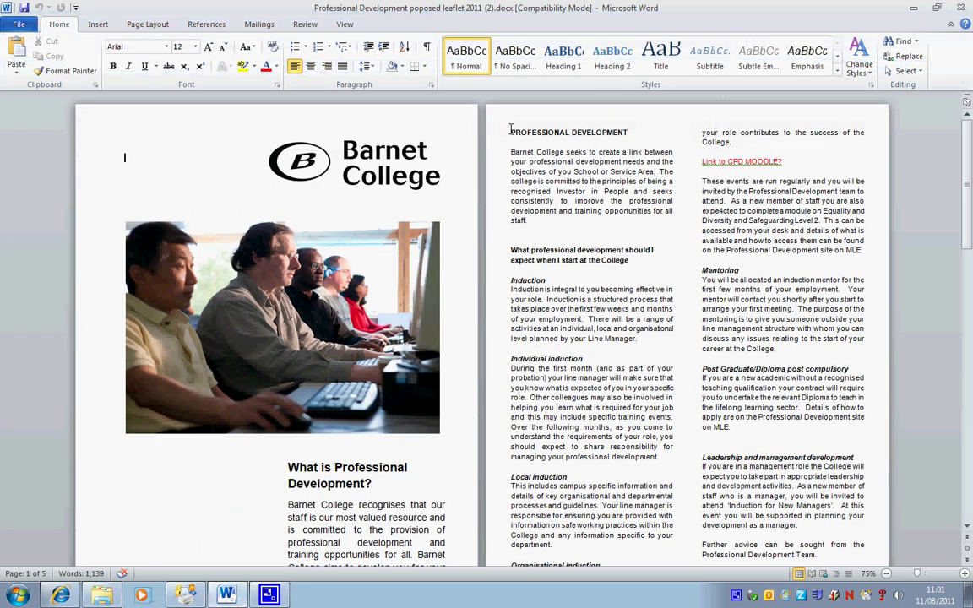
{"action": "left_click_drag", "start_coordinate": [510, 128], "coordinate": [581, 230]}
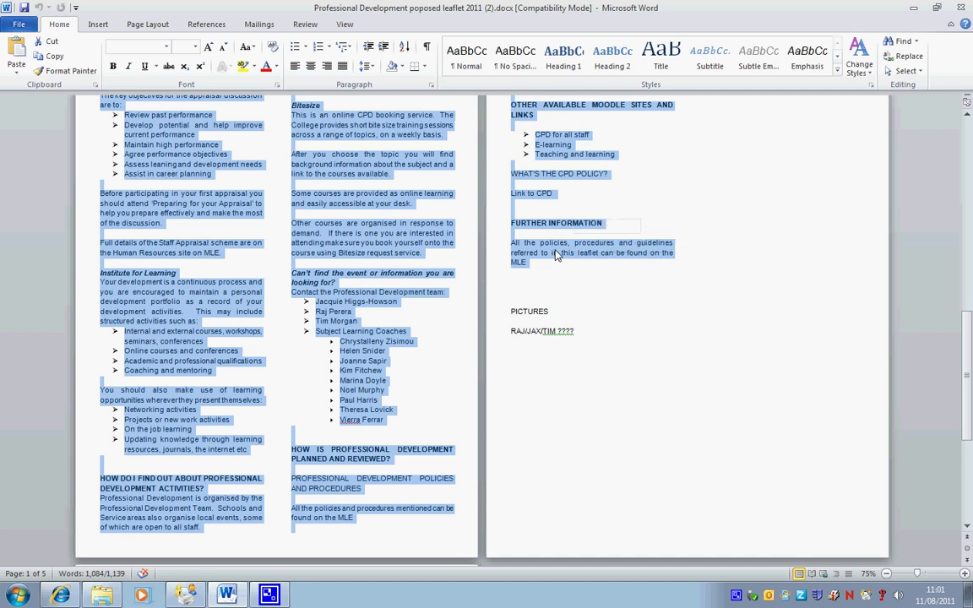
{"action": "right_click", "coordinate": [557, 255]}
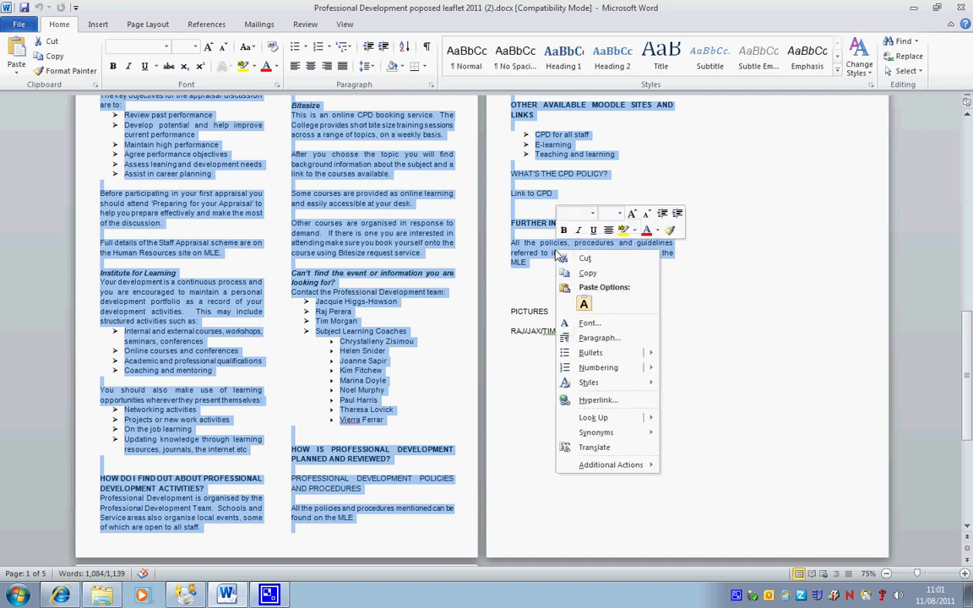
{"action": "left_click", "coordinate": [595, 274]}
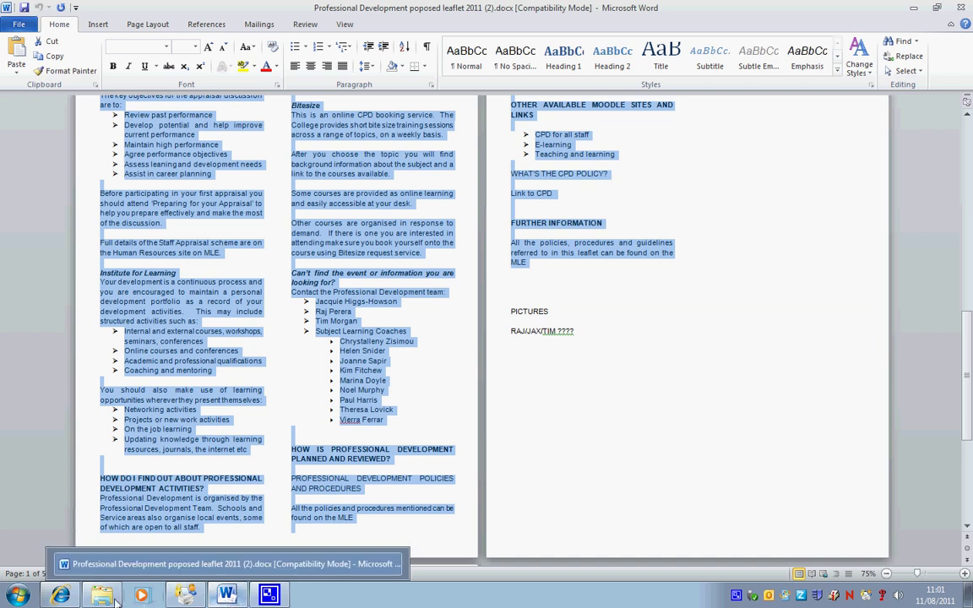
Step: Open 'Tagxedo - Word Cloud with Styles' from the search results and launch the Creator
{"action": "left_click", "coordinate": [64, 598]}
{"action": "left_click", "coordinate": [64, 563]}
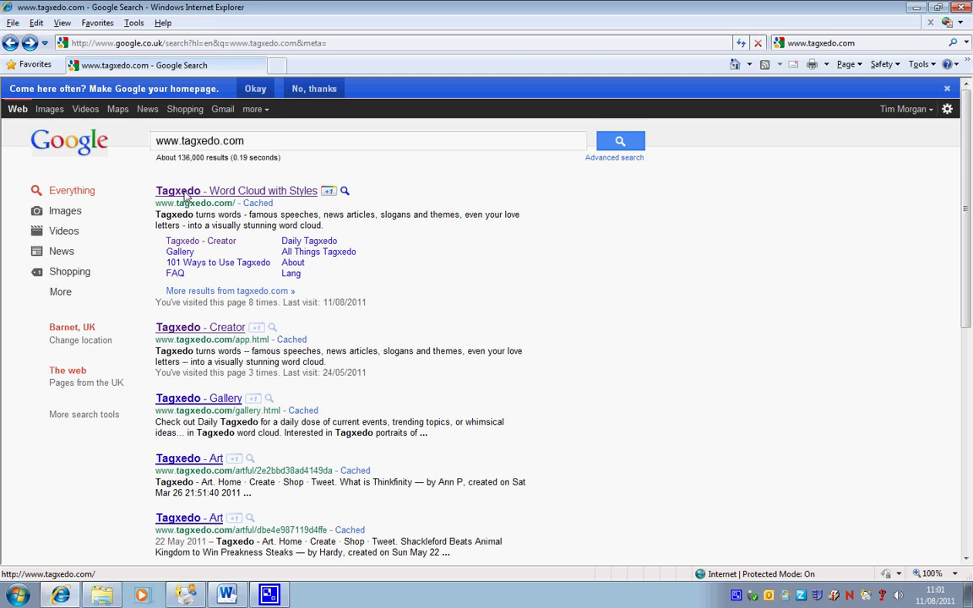
{"action": "left_click_drag", "start_coordinate": [252, 144], "coordinate": [150, 140]}
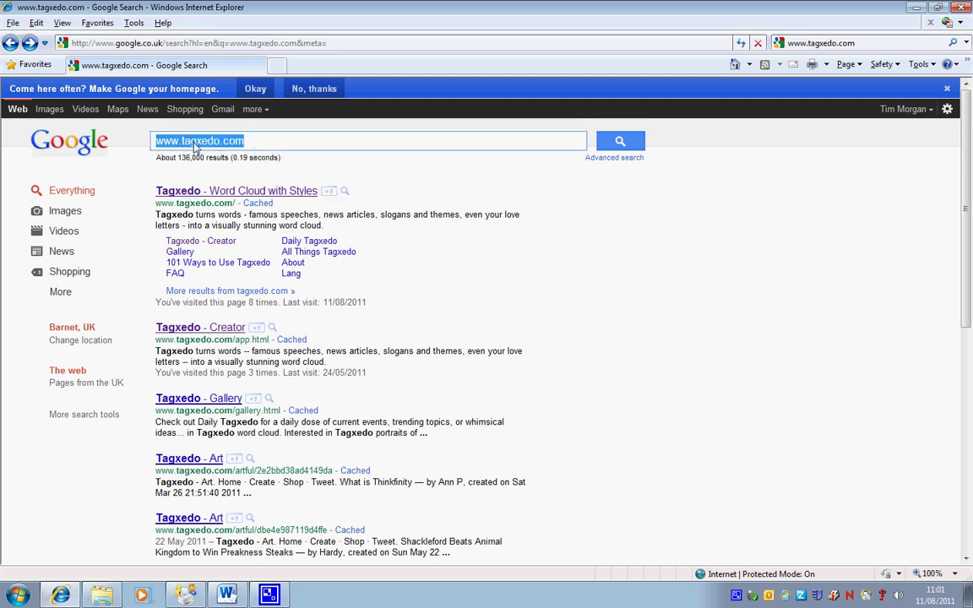
{"action": "left_click", "coordinate": [200, 191]}
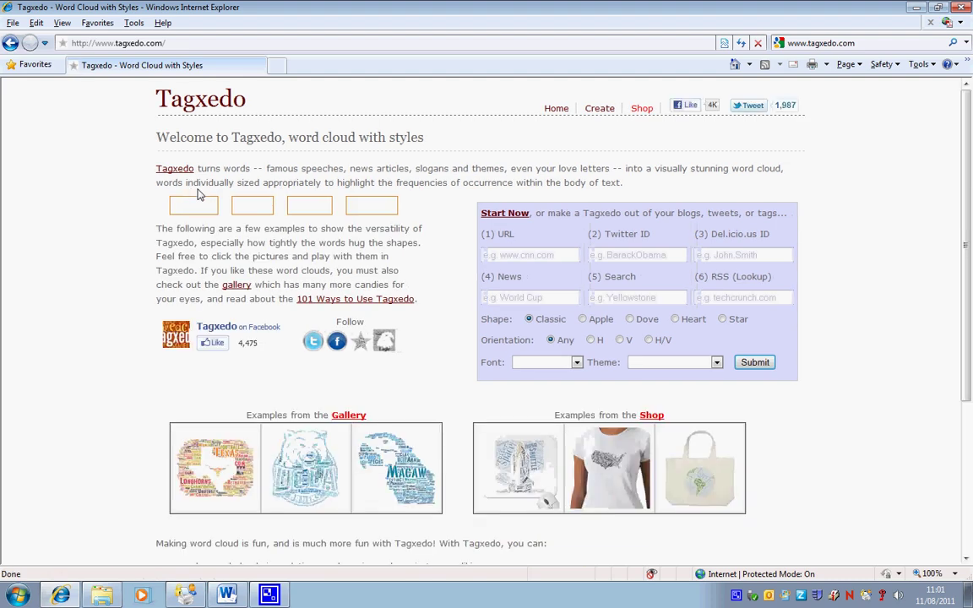
{"action": "left_click", "coordinate": [600, 109]}
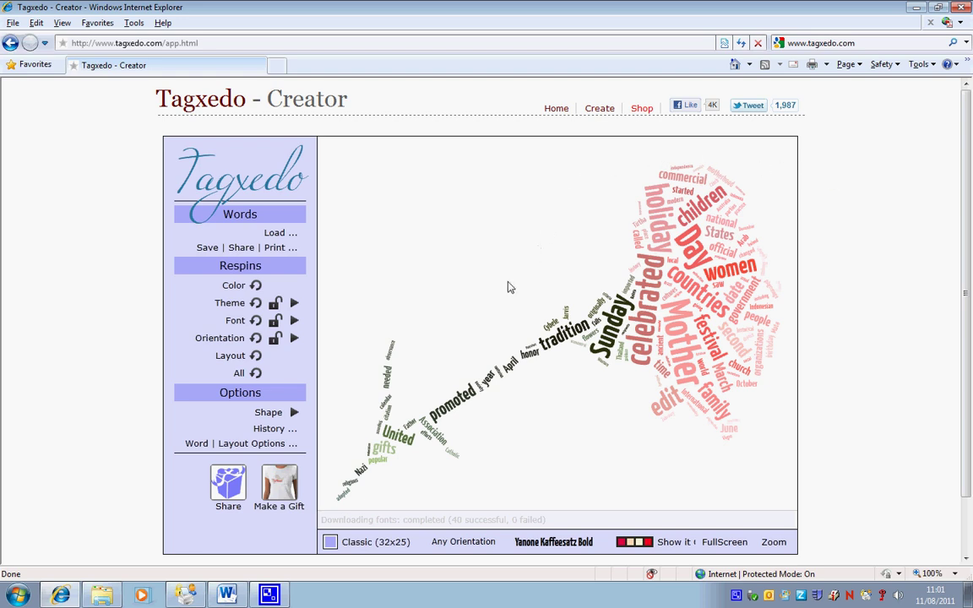
Step: Paste the copied leaflet text into Tagxedo's Load text box and submit it
{"action": "left_click", "coordinate": [290, 234]}
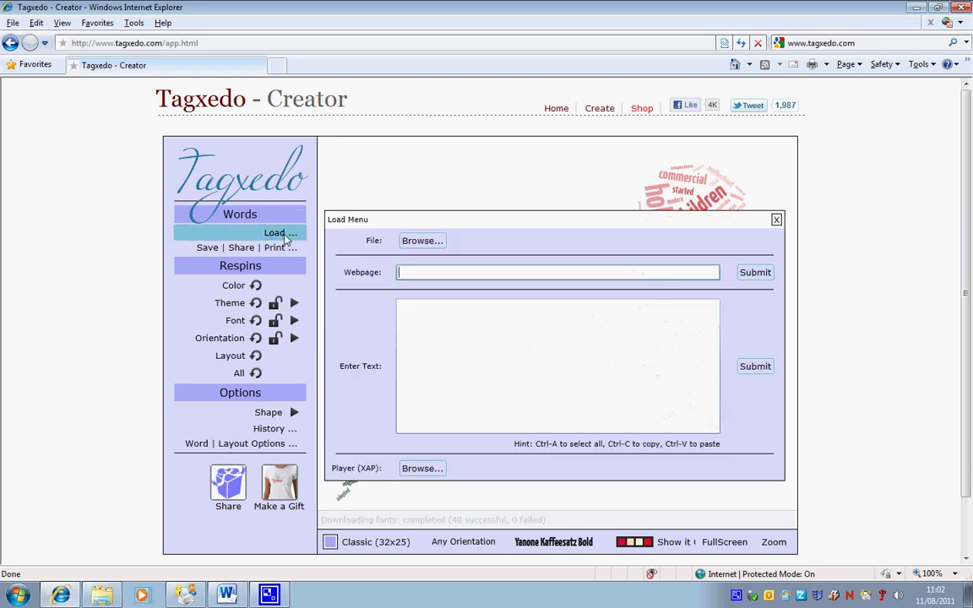
{"action": "right_click", "coordinate": [417, 323]}
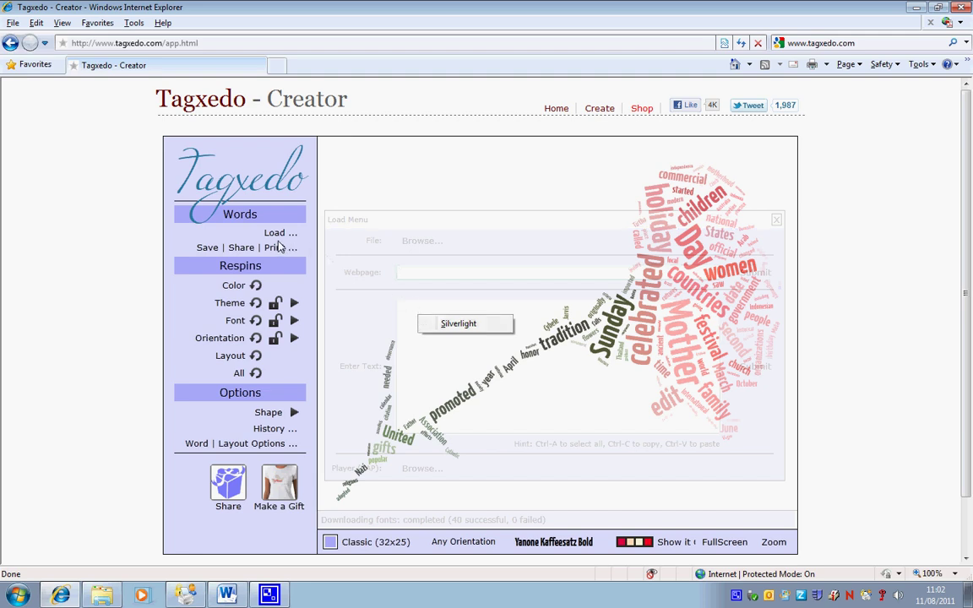
{"action": "left_click", "coordinate": [289, 235]}
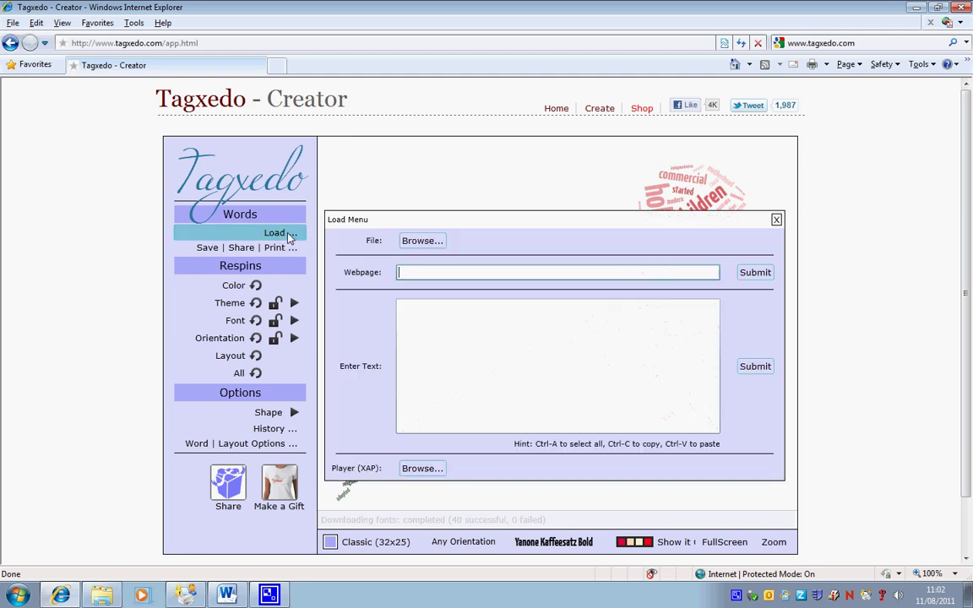
{"action": "left_click", "coordinate": [419, 321]}
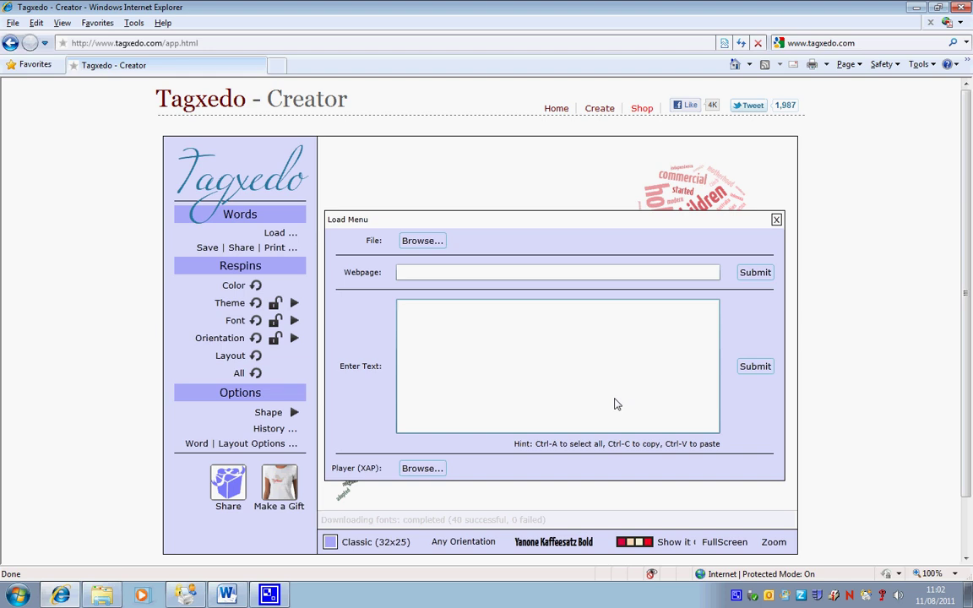
{"action": "key", "text": "ctrl+v"}
{"action": "left_click", "coordinate": [714, 389]}
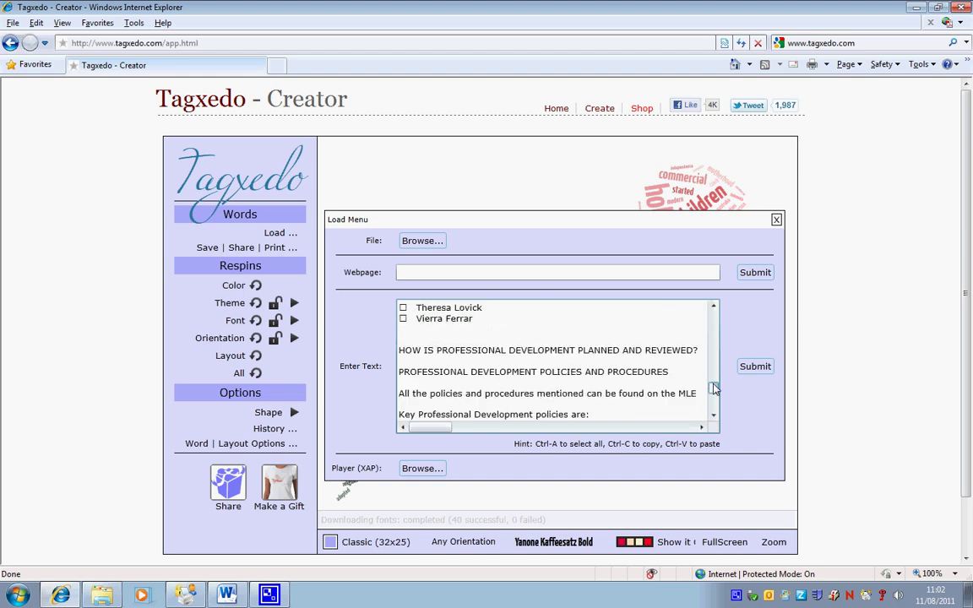
{"action": "left_click_drag", "start_coordinate": [714, 388], "coordinate": [723, 409]}
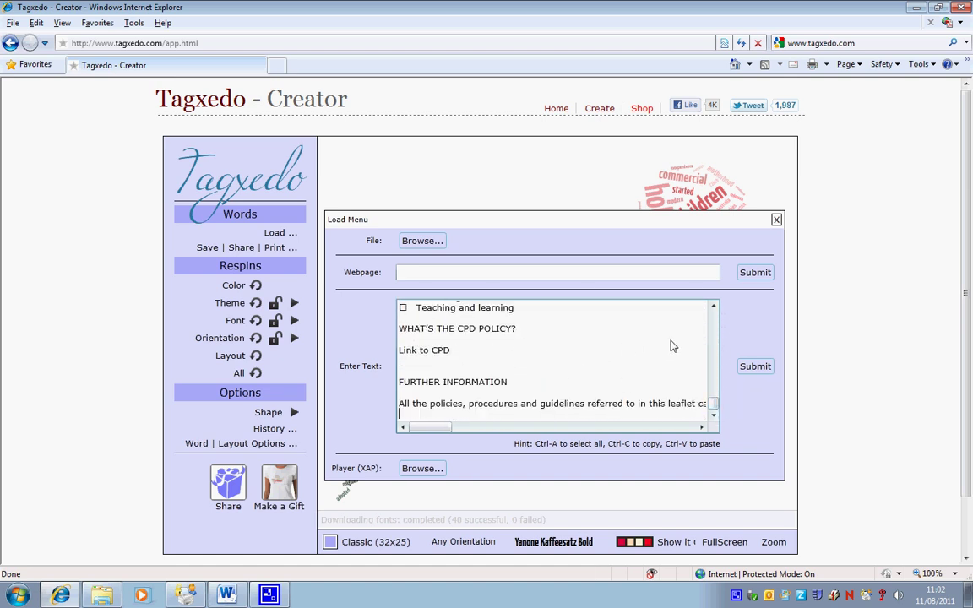
{"action": "left_click", "coordinate": [755, 367]}
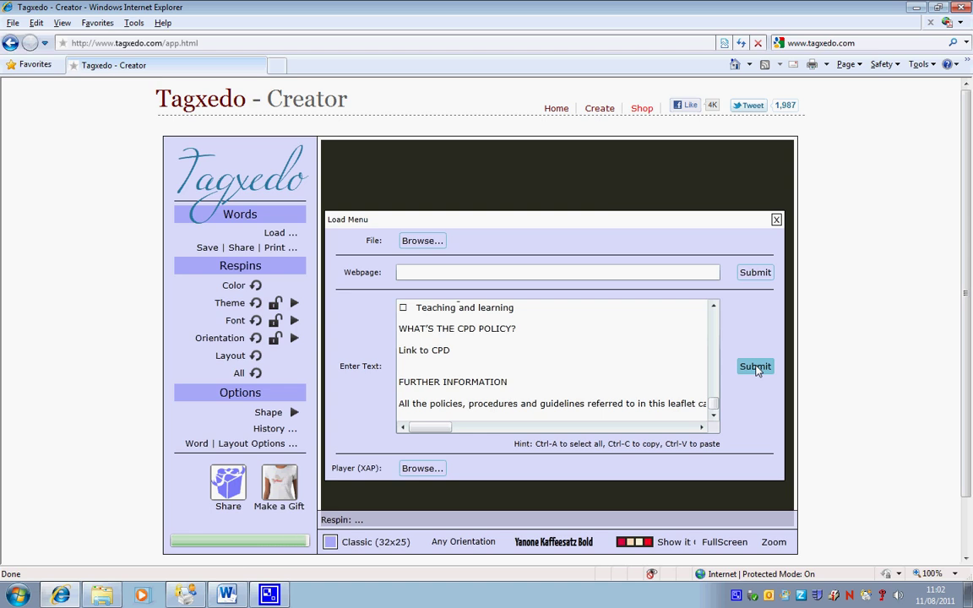
Step: Change the word cloud's shape to the Callout speech bubble
{"action": "left_click", "coordinate": [777, 221]}
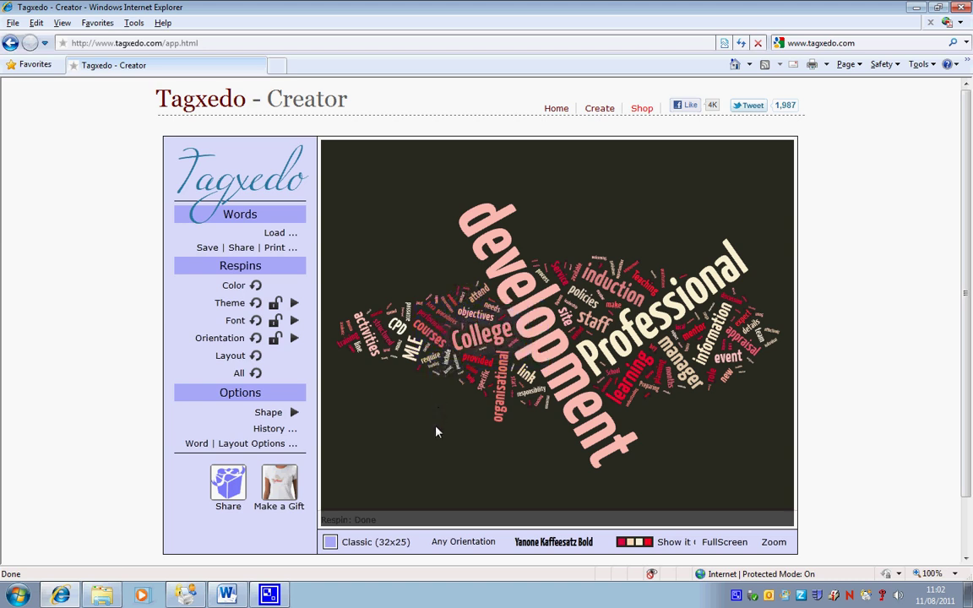
{"action": "left_click", "coordinate": [293, 411]}
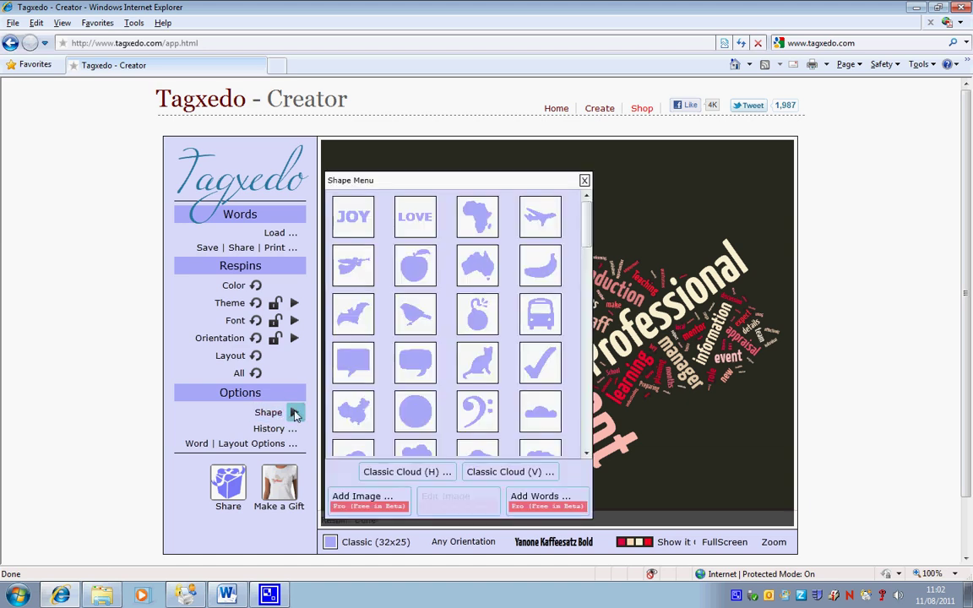
{"action": "left_click", "coordinate": [415, 363]}
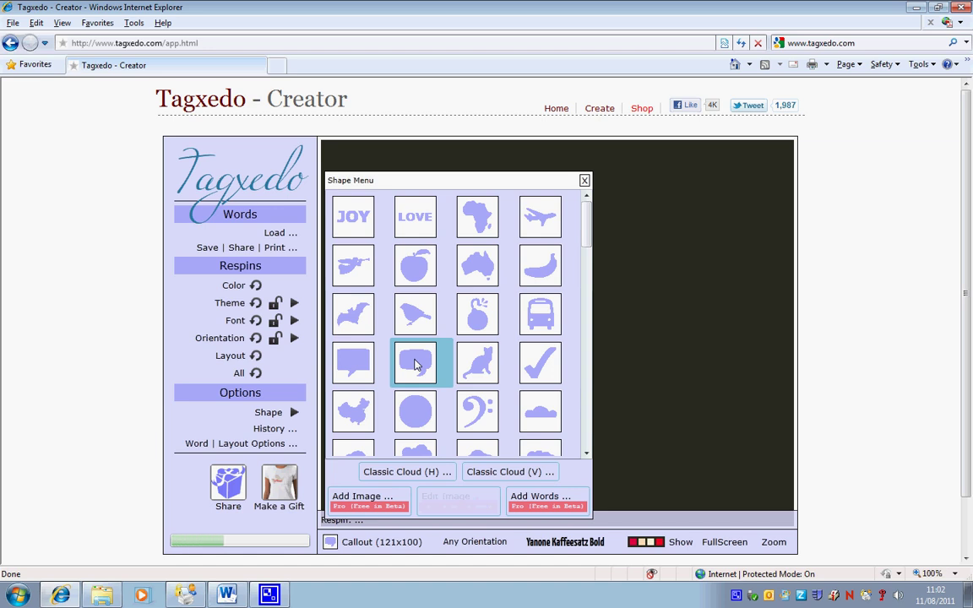
{"action": "left_click", "coordinate": [584, 181]}
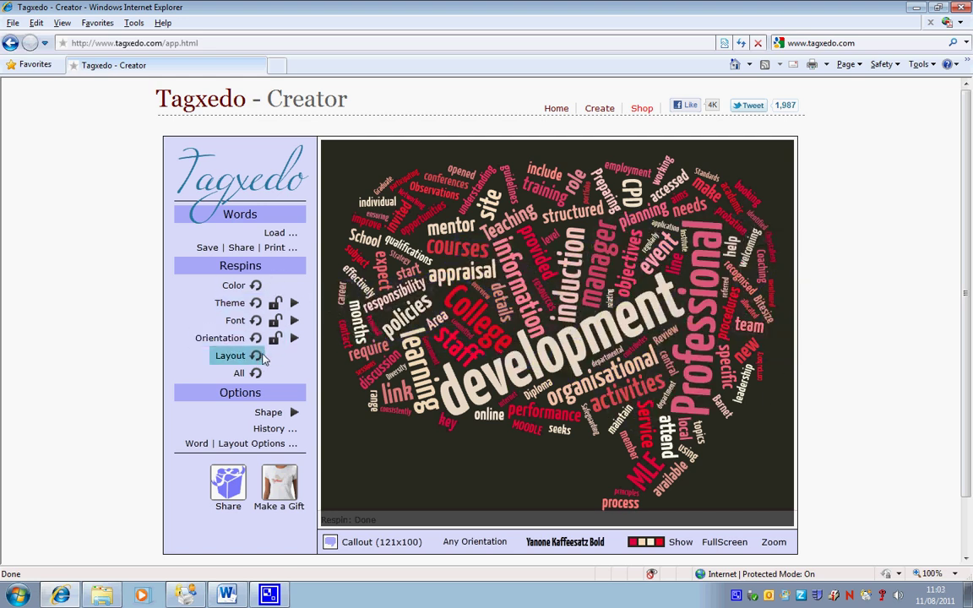
Step: Apply the Bejeweled Bird Wings colour theme to the word cloud
{"action": "left_click", "coordinate": [295, 304]}
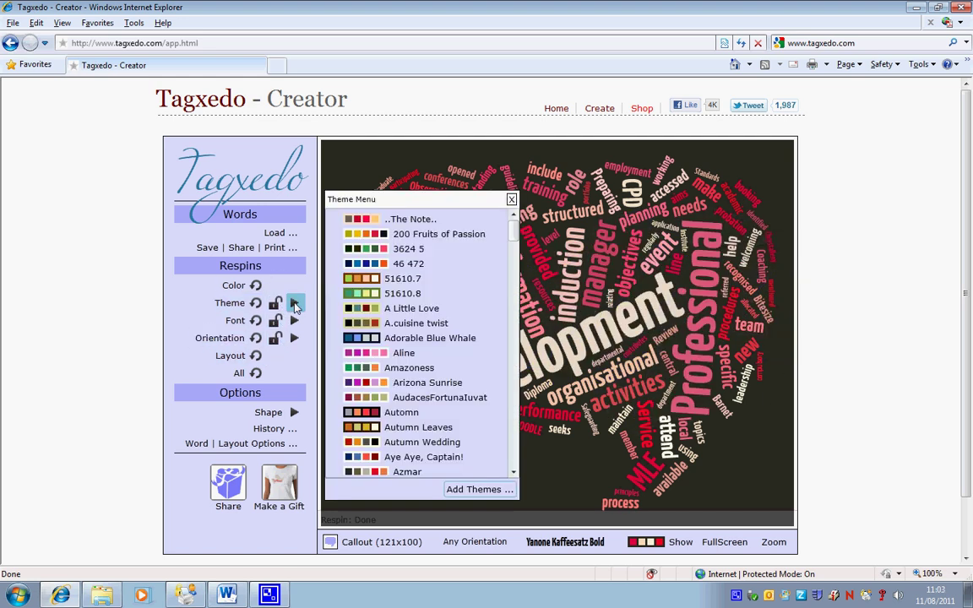
{"action": "scroll", "coordinate": [403, 393], "scroll_direction": "down", "scroll_amount": 2}
{"action": "scroll", "coordinate": [403, 393], "scroll_direction": "down", "scroll_amount": 3}
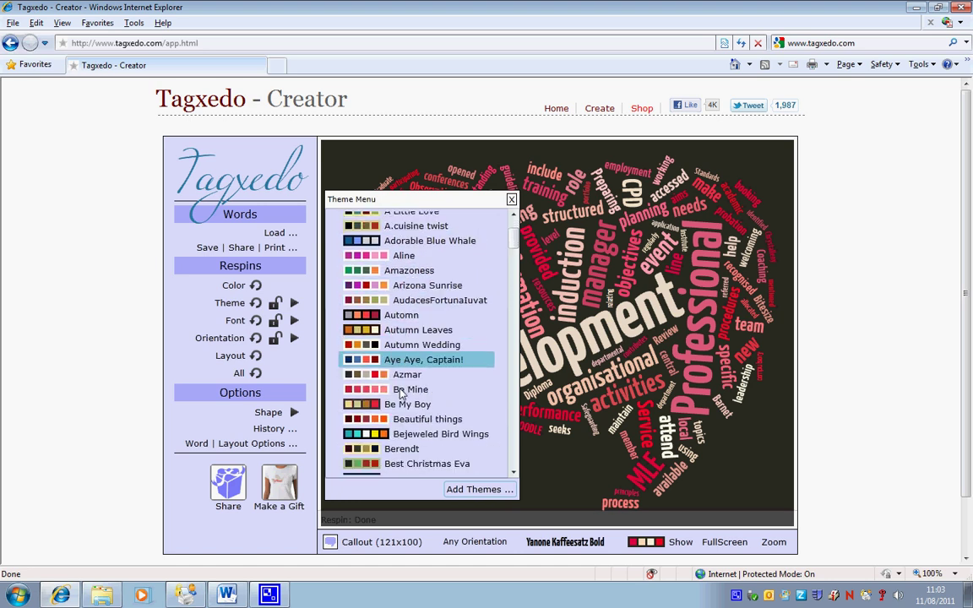
{"action": "left_click", "coordinate": [401, 437]}
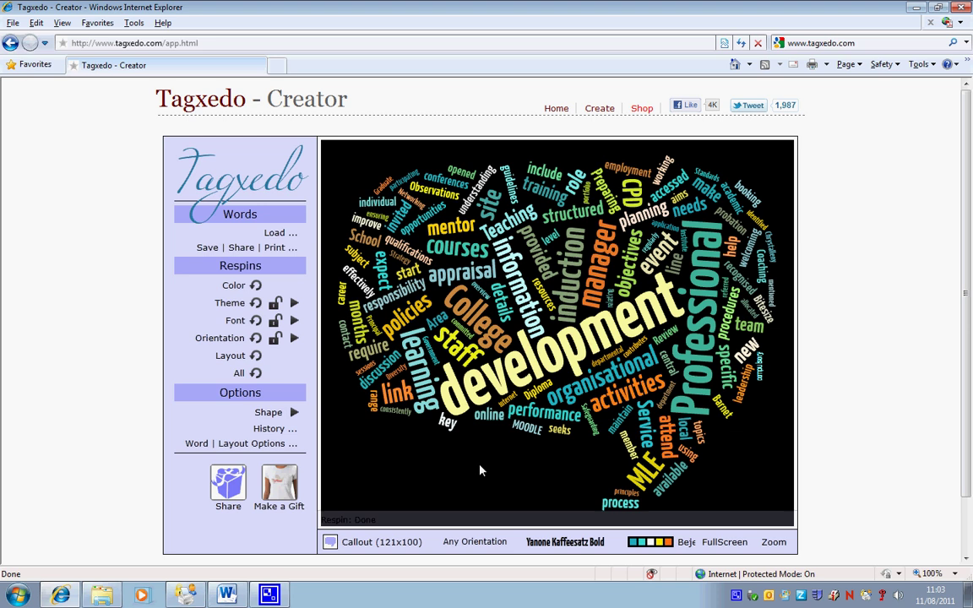
Step: Respin the word colours until 'development' is white and 'Professional' green
{"action": "left_click", "coordinate": [257, 287]}
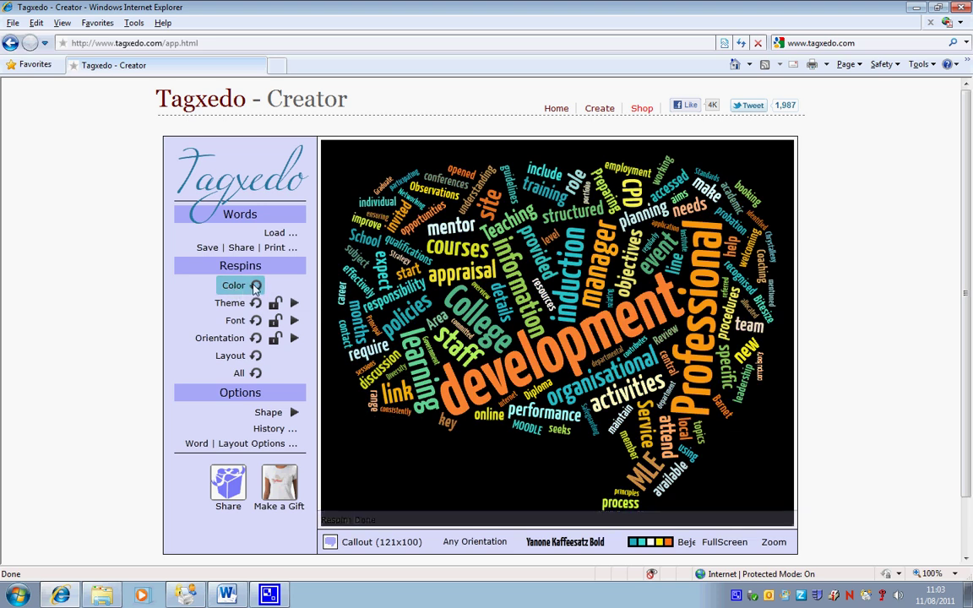
{"action": "left_click", "coordinate": [257, 287]}
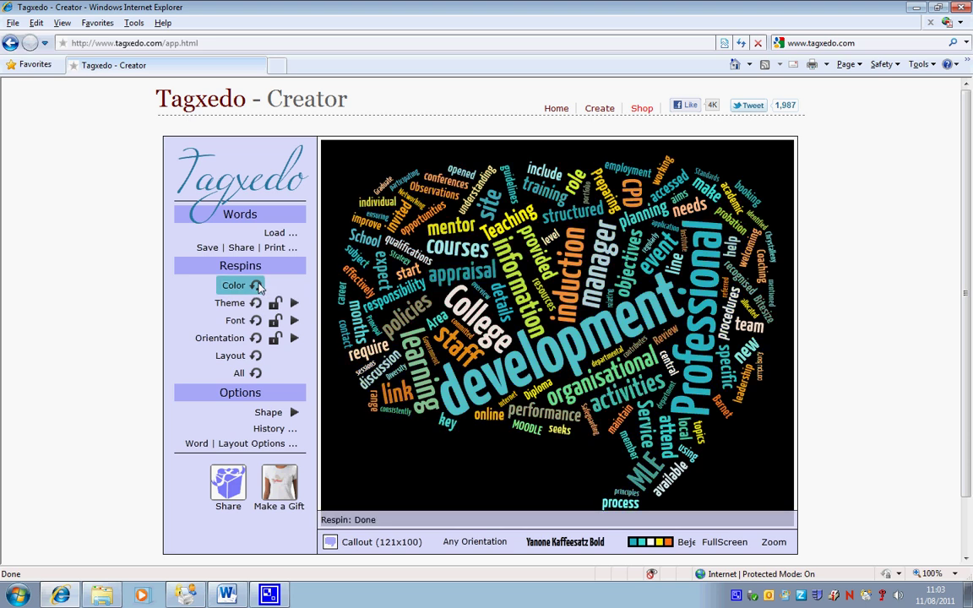
{"action": "left_click", "coordinate": [257, 286]}
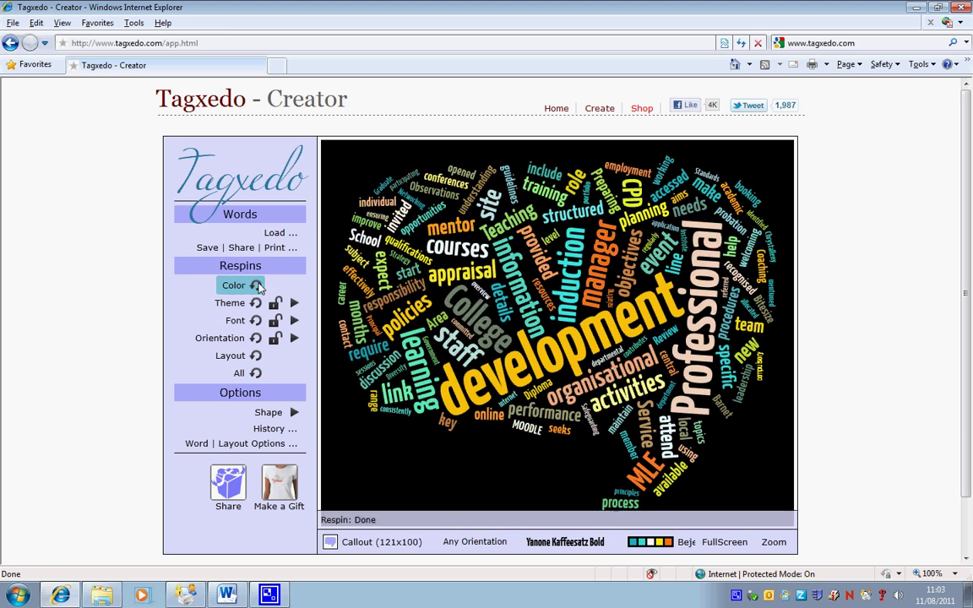
{"action": "left_click", "coordinate": [257, 286]}
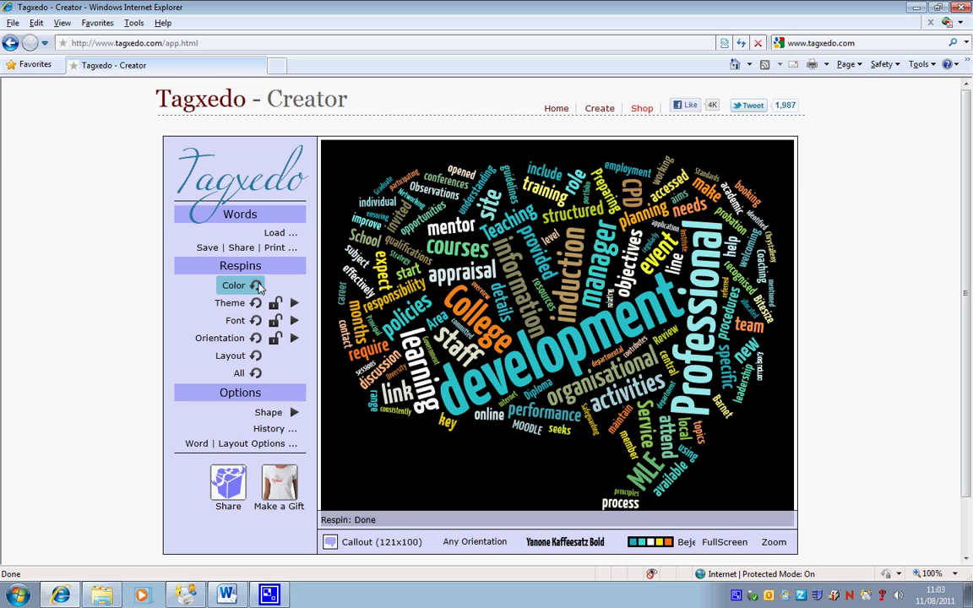
{"action": "left_click", "coordinate": [256, 287]}
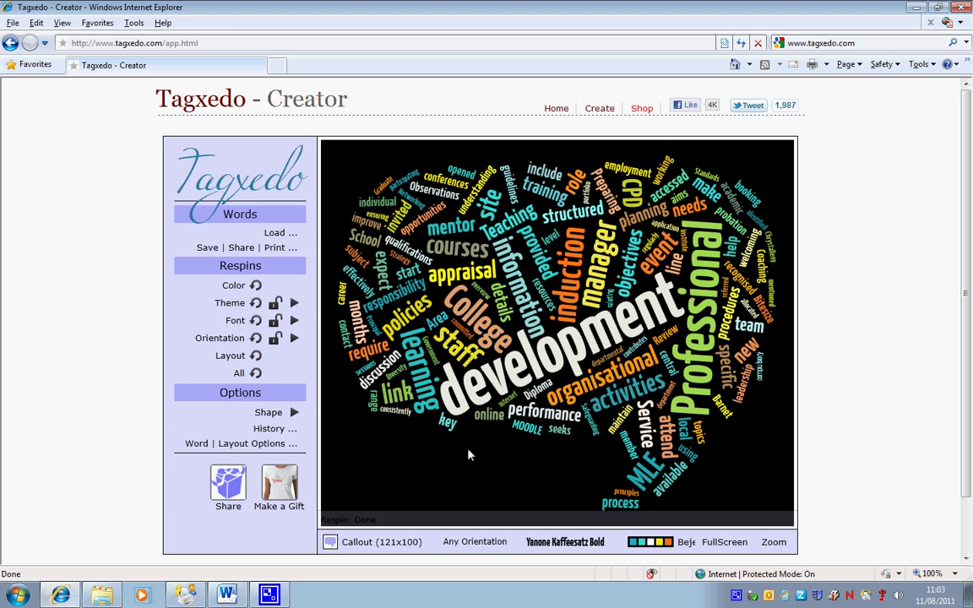
Step: Save the cloud as a 500KP JPG named 'CPD text' on the Desktop
{"action": "left_click", "coordinate": [277, 250]}
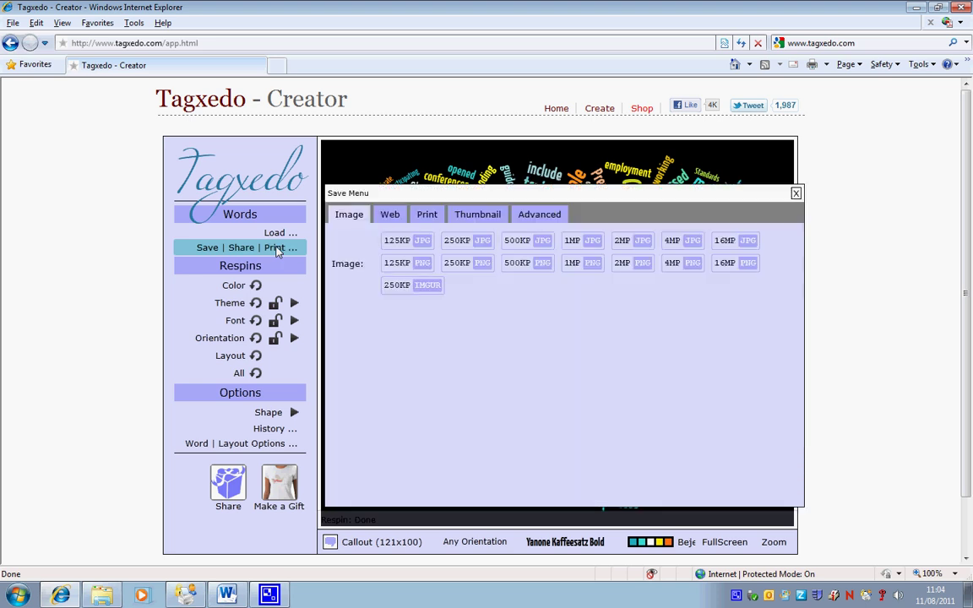
{"action": "left_click", "coordinate": [529, 244]}
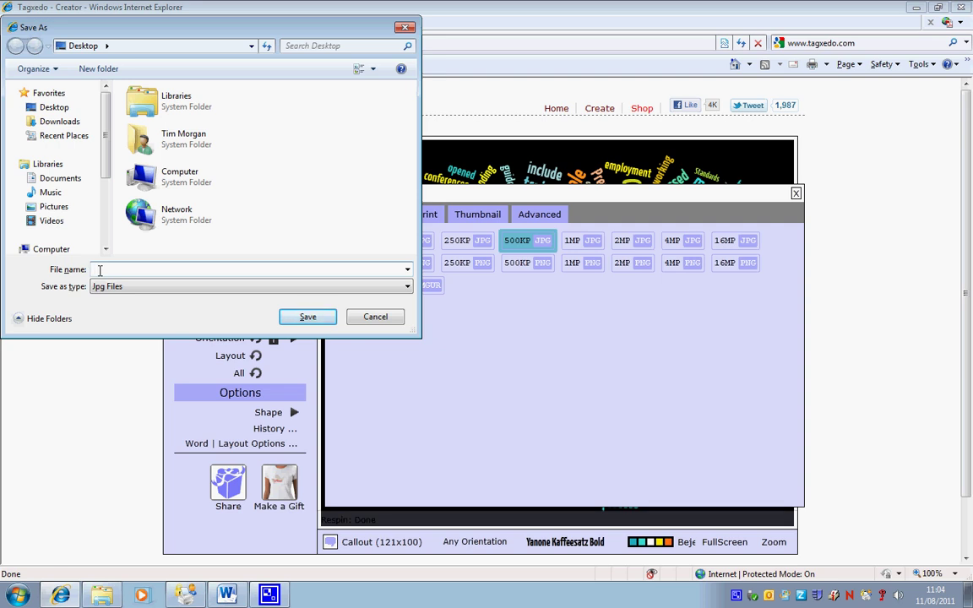
{"action": "type", "text": "Cr"}
{"action": "type", "text": "D"}
{"action": "type", "text": " te"}
{"action": "type", "text": "xt"}
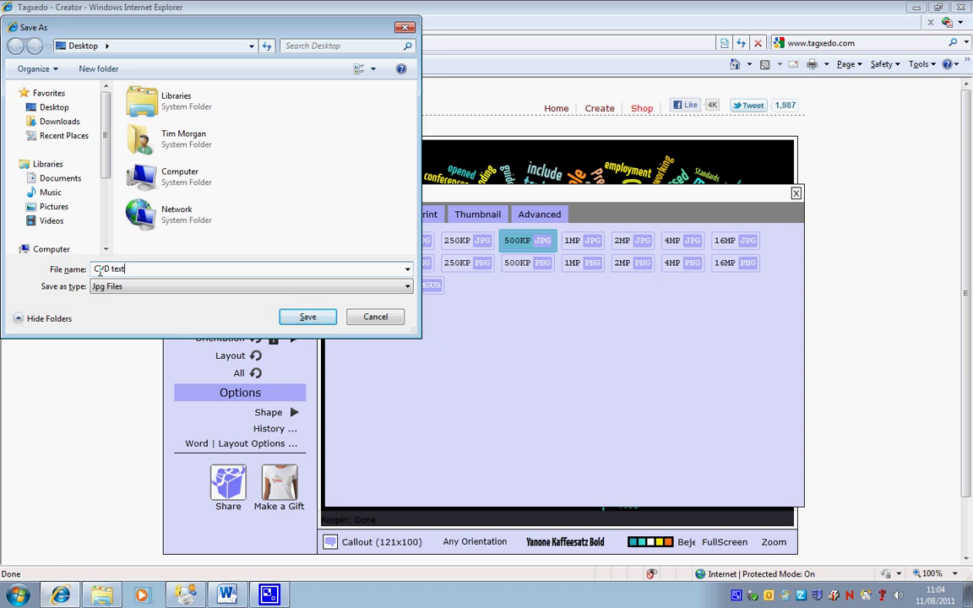
{"action": "left_click", "coordinate": [321, 319]}
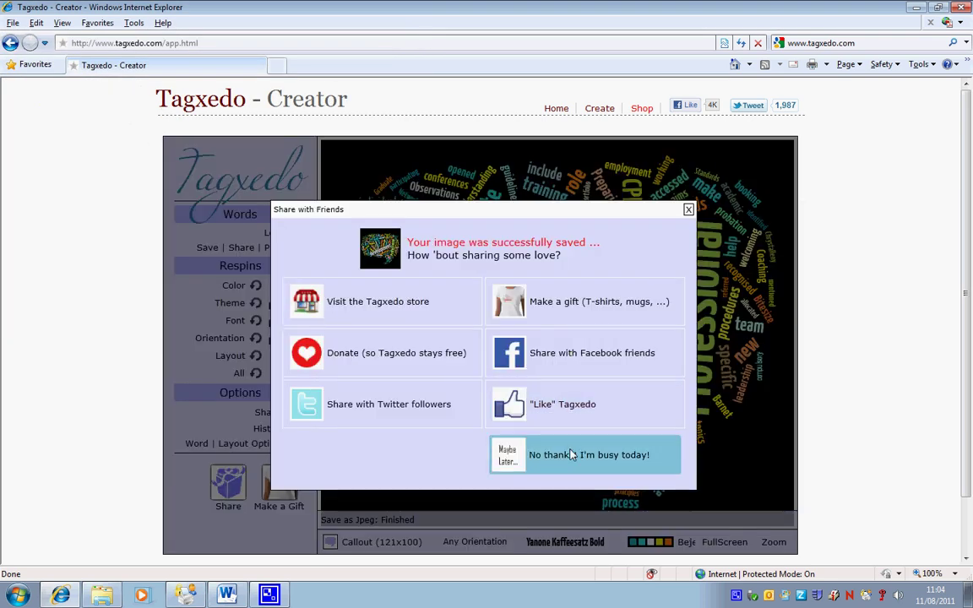
Step: Dismiss the sharing prompt and open CPD text.jpg from the desktop in Photo Viewer
{"action": "left_click", "coordinate": [571, 457]}
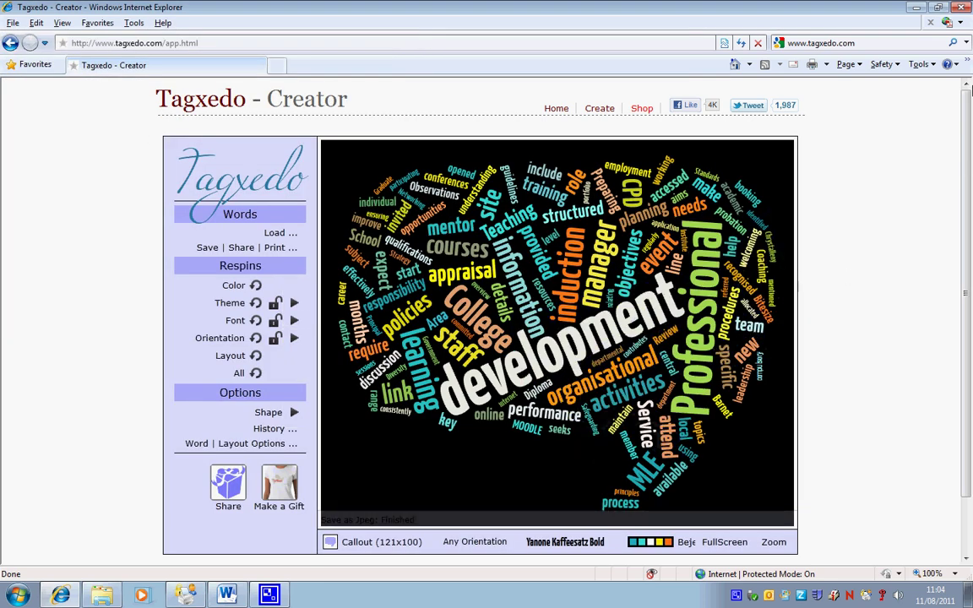
{"action": "left_click", "coordinate": [915, 9]}
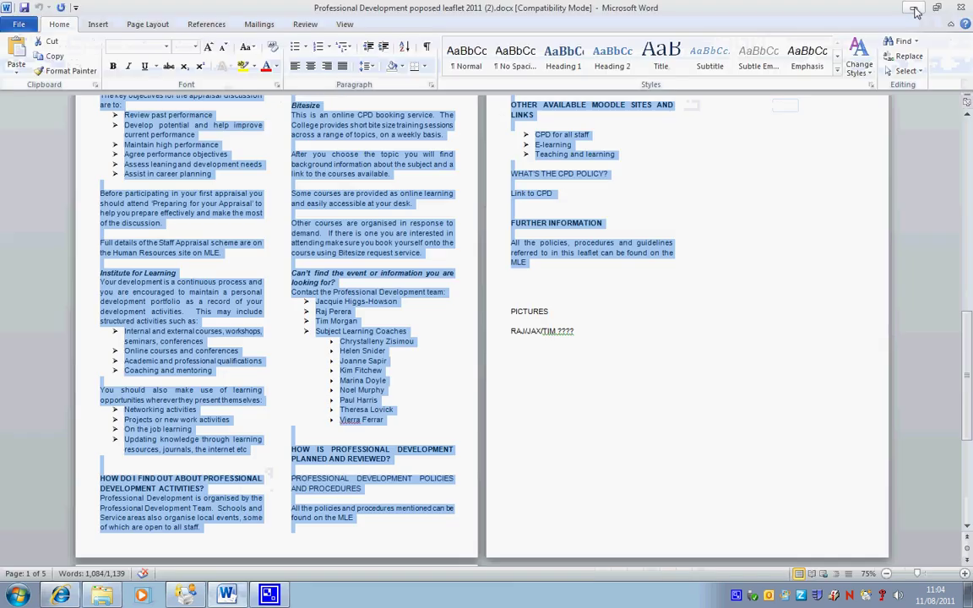
{"action": "left_click", "coordinate": [915, 10]}
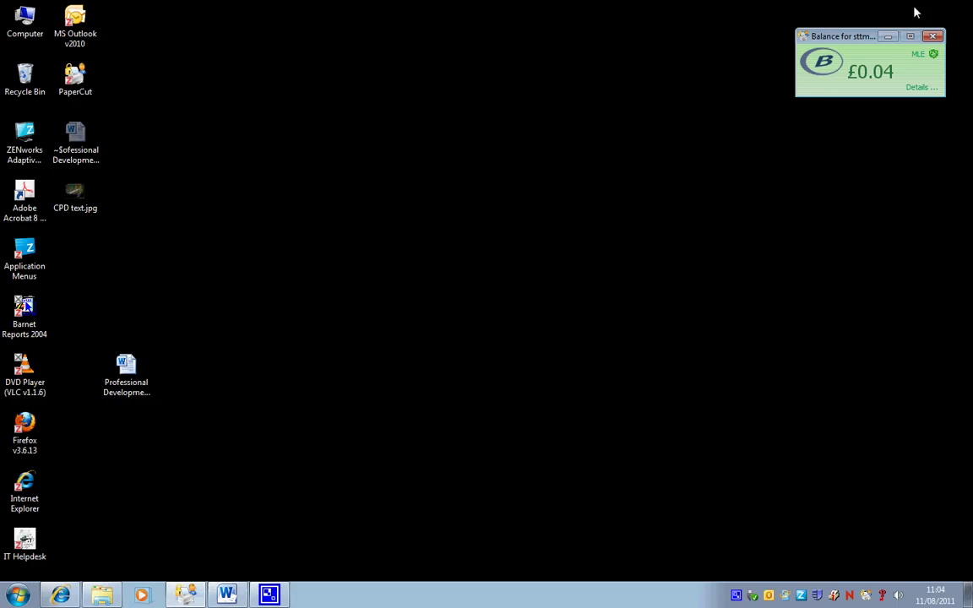
{"action": "double_click", "coordinate": [73, 194]}
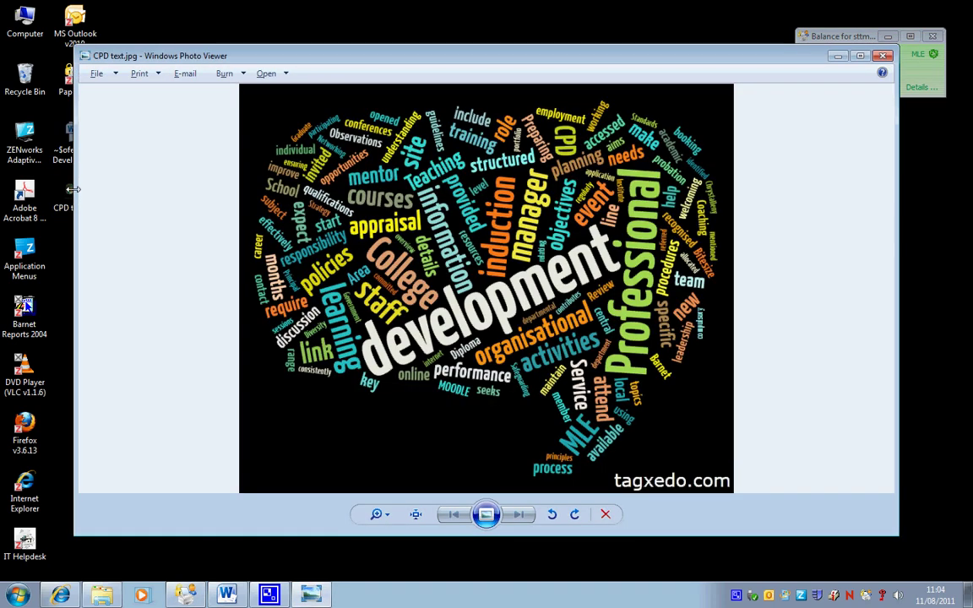